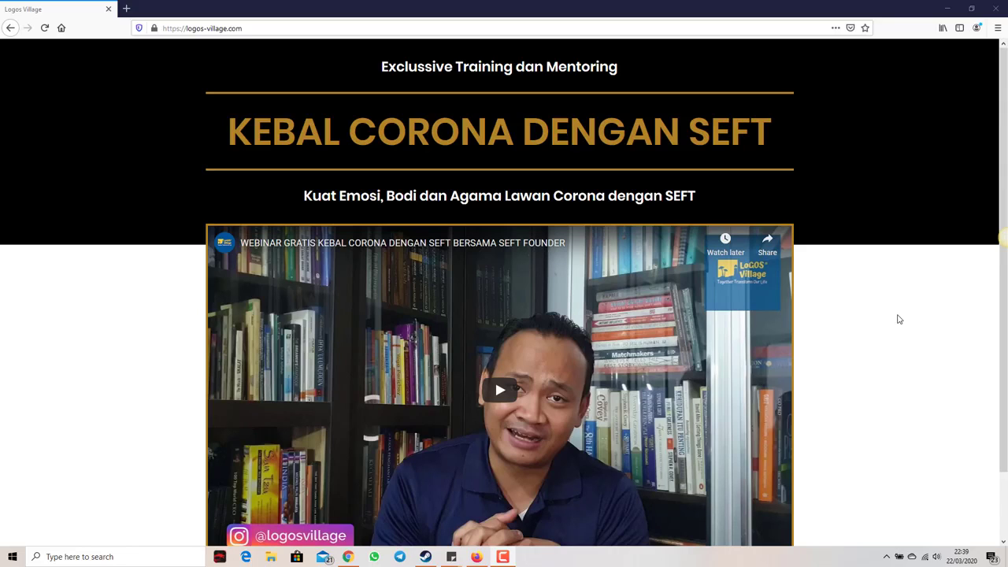
Step: Begin registration for KEBAL Corona dengan SEFT and review the Rp. 997.001 checkout page
scroll(897, 332, "down", 1)
scroll(897, 331, "down", 1)
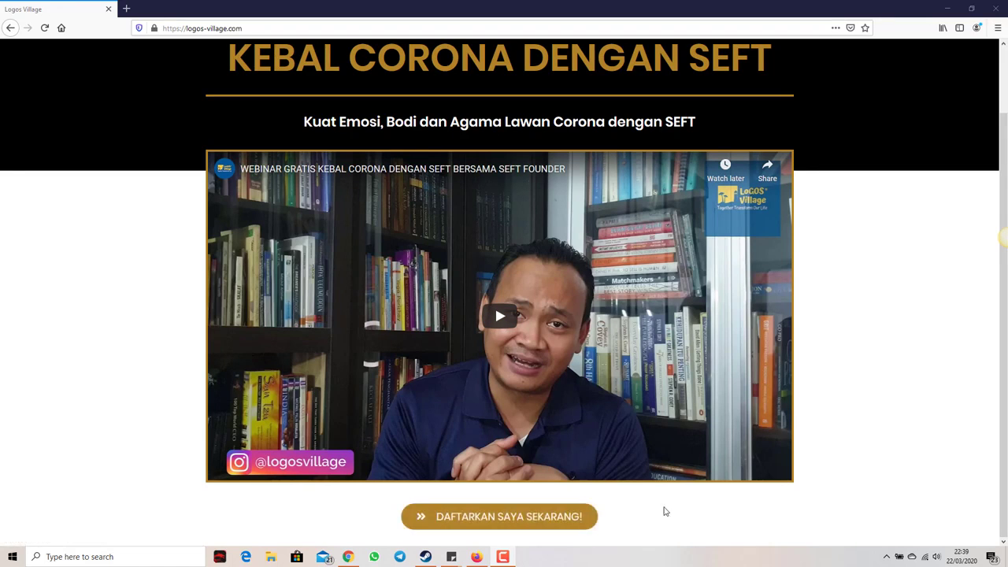
left_click(565, 518)
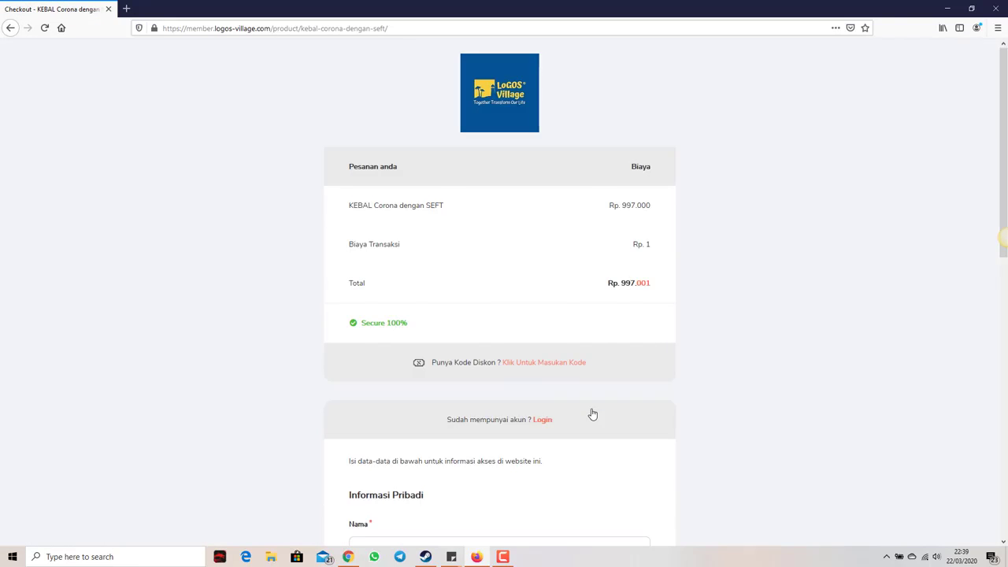
scroll(593, 414, "down", 3)
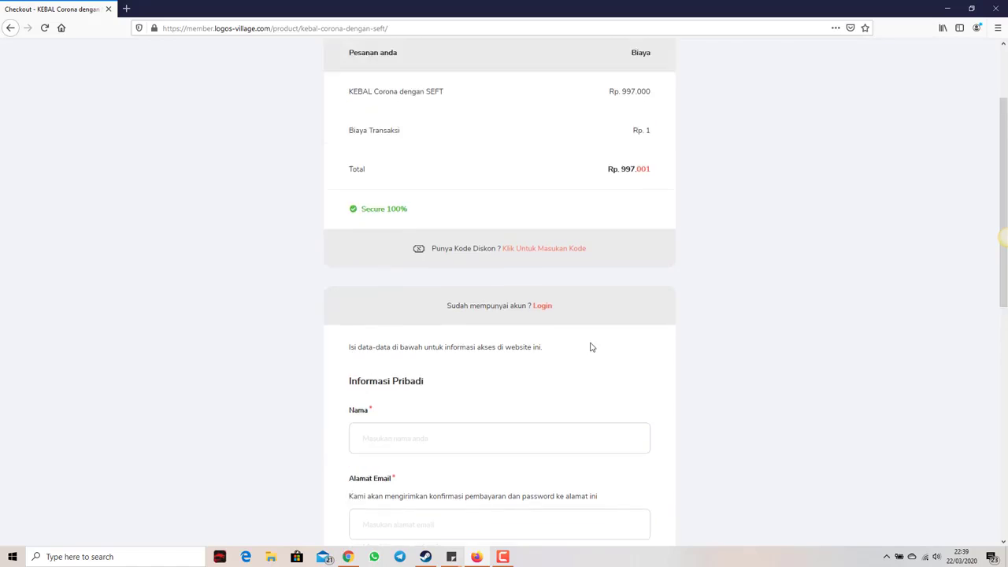
scroll(592, 347, "up", 3)
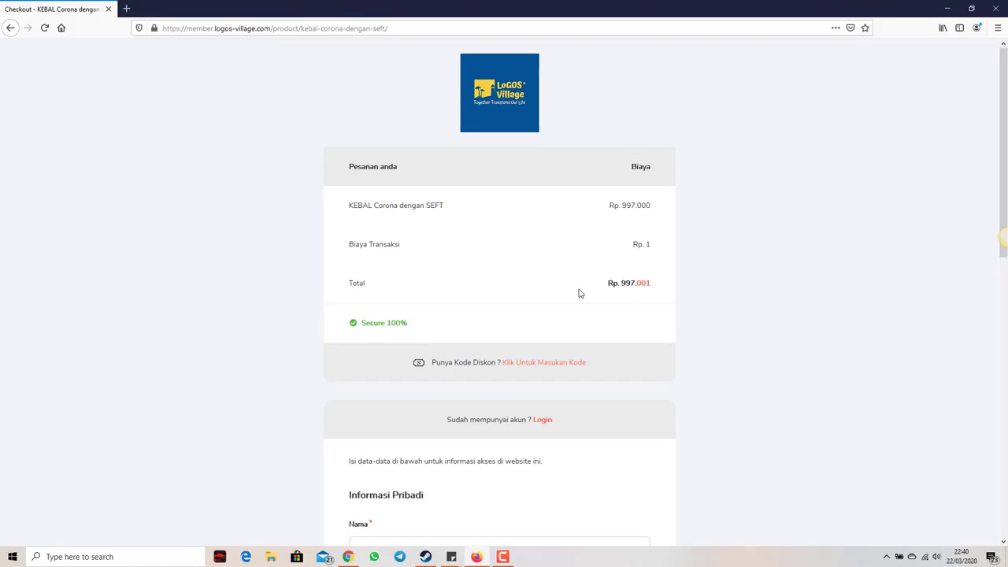
scroll(488, 299, "down", 1)
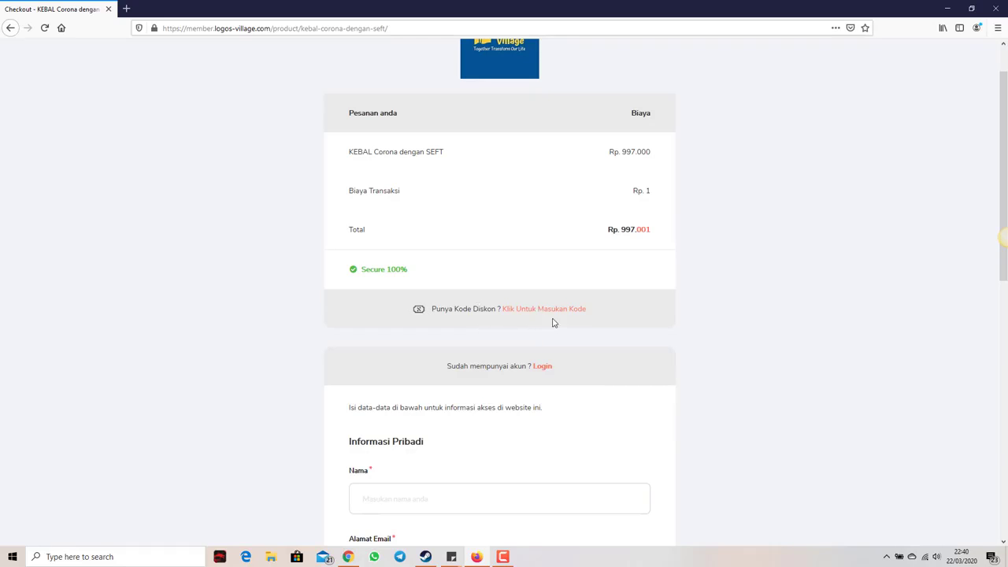
scroll(504, 287, "up", 1)
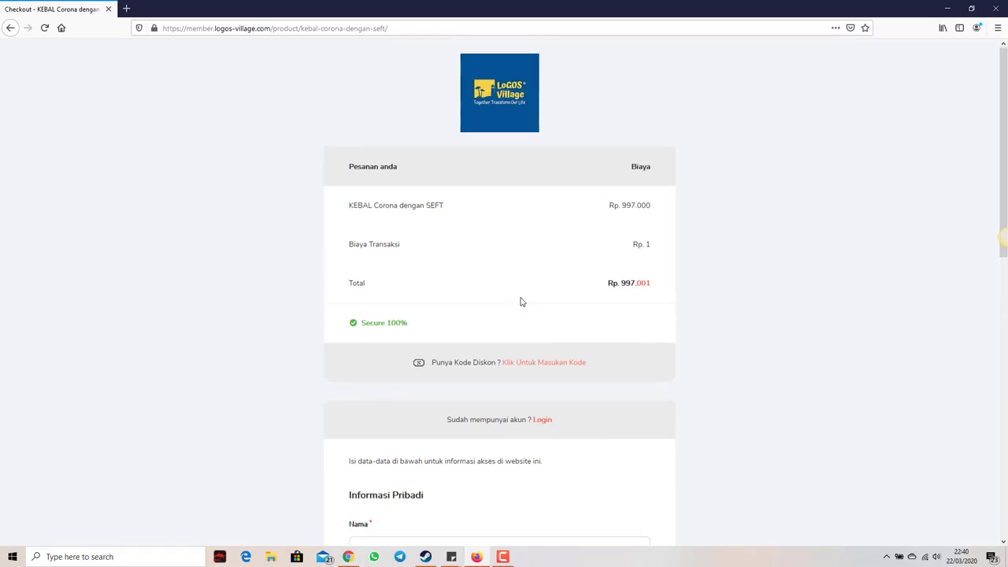
Step: Apply discount code JOYFULLY to bring the order total down to Rp. 398.722
left_click(534, 363)
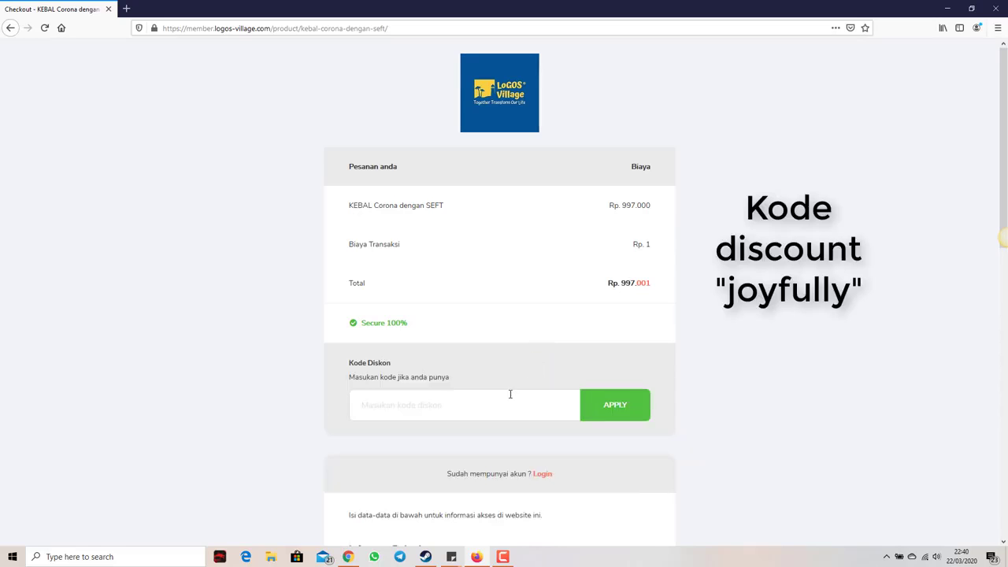
left_click(489, 403)
type("joyfully")
key("Return")
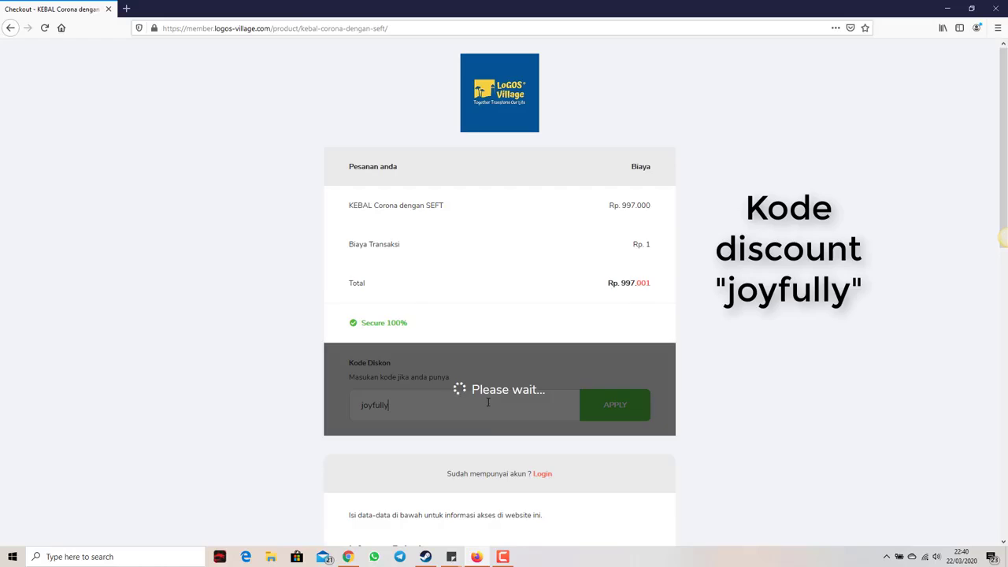
scroll(447, 417, "down", 1)
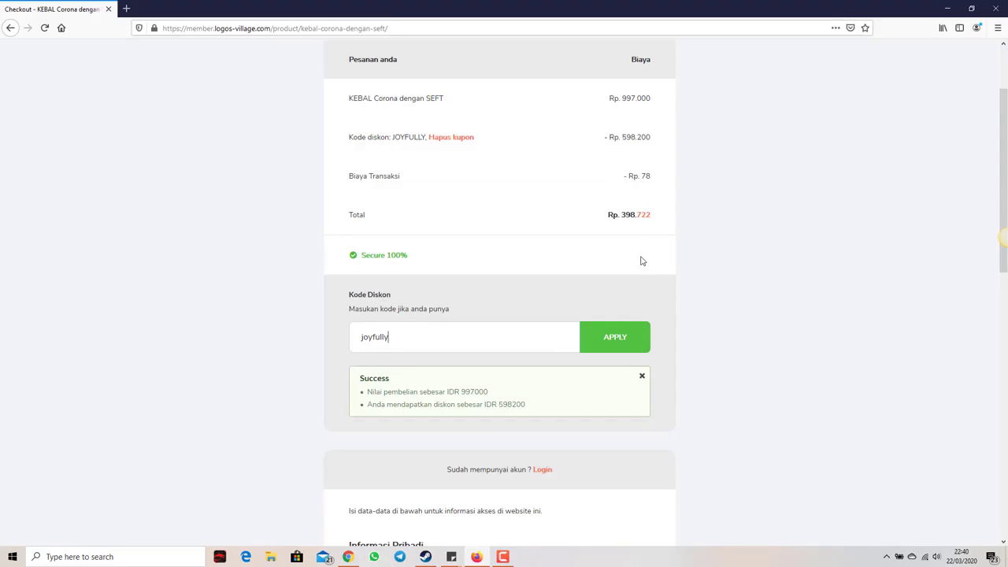
Step: Enter the buyer's full name and e-mail address in the checkout form
scroll(635, 252, "down", 3)
left_click(455, 331)
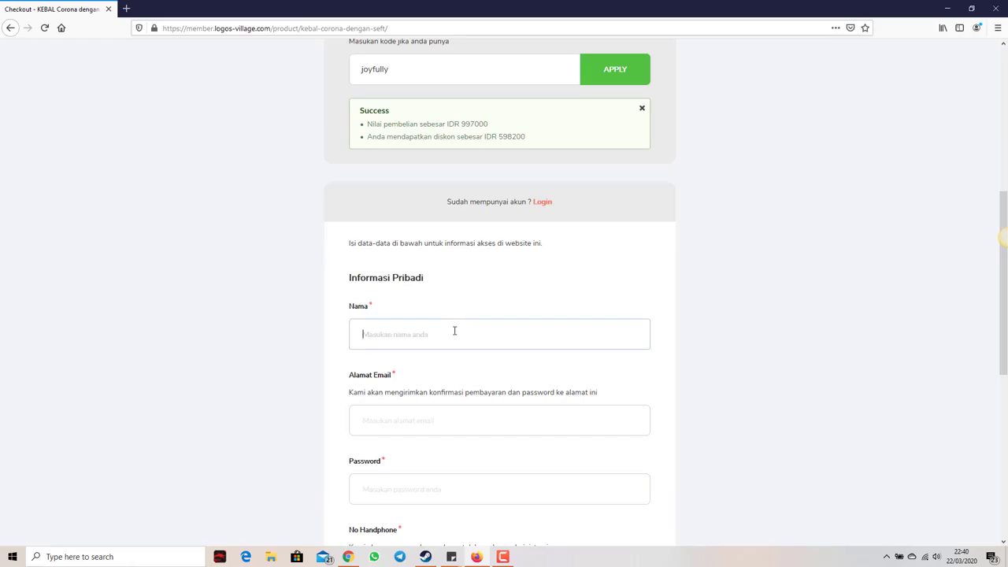
key("Tab")
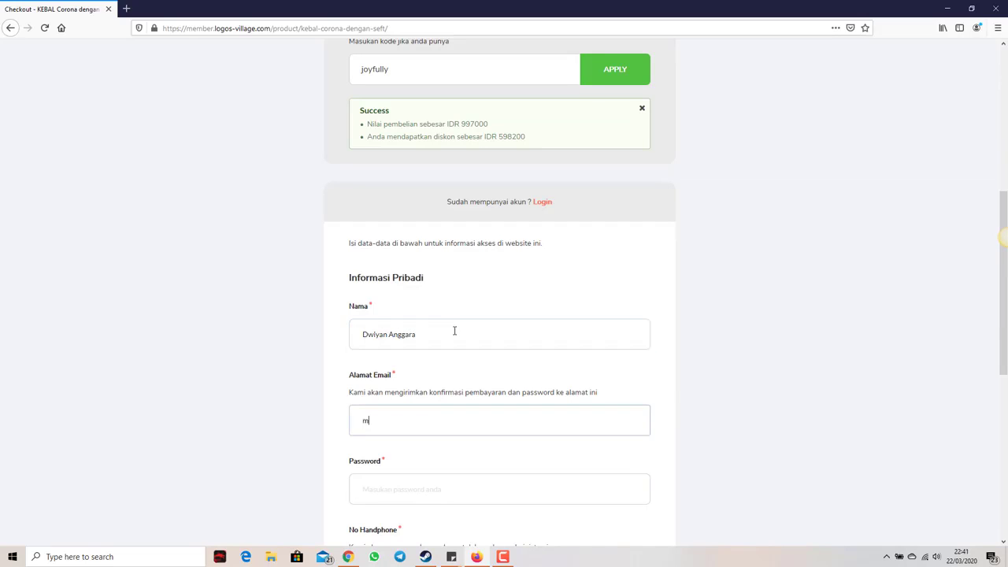
scroll(464, 342, "down", 3)
Step: Enter the account password and the buyer's phone number
left_click(462, 382)
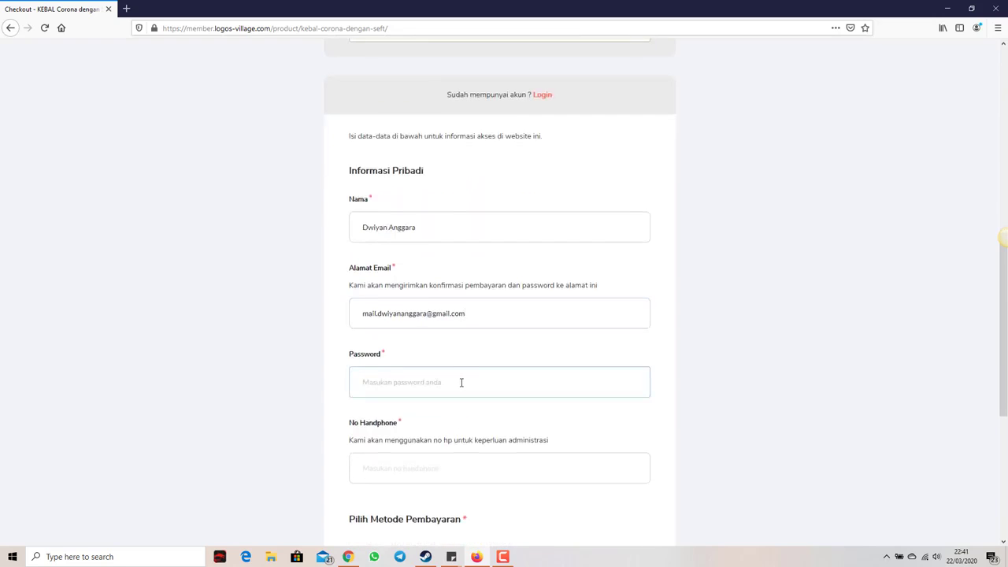
type("•••••••••••")
scroll(462, 382, "down", 2)
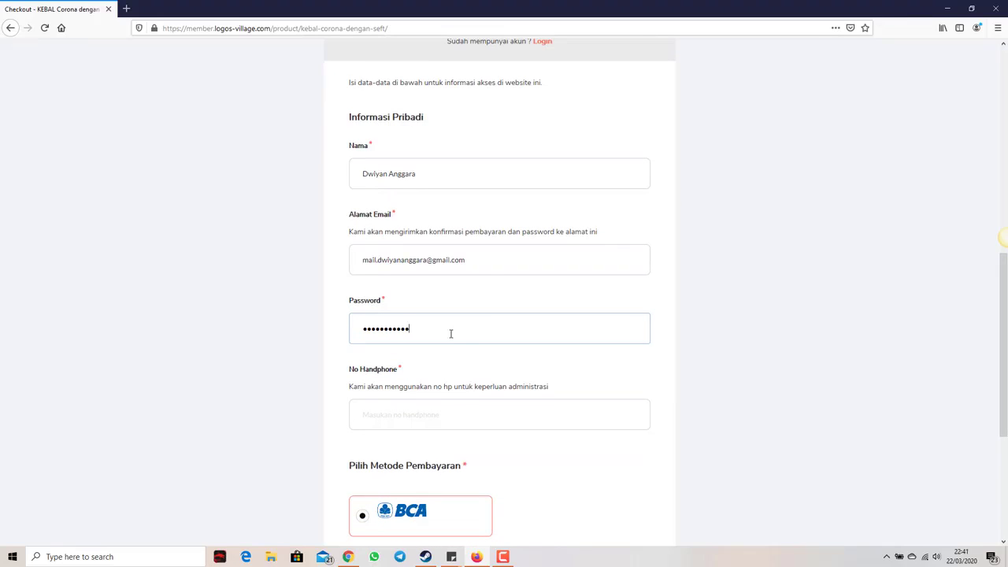
left_click(446, 414)
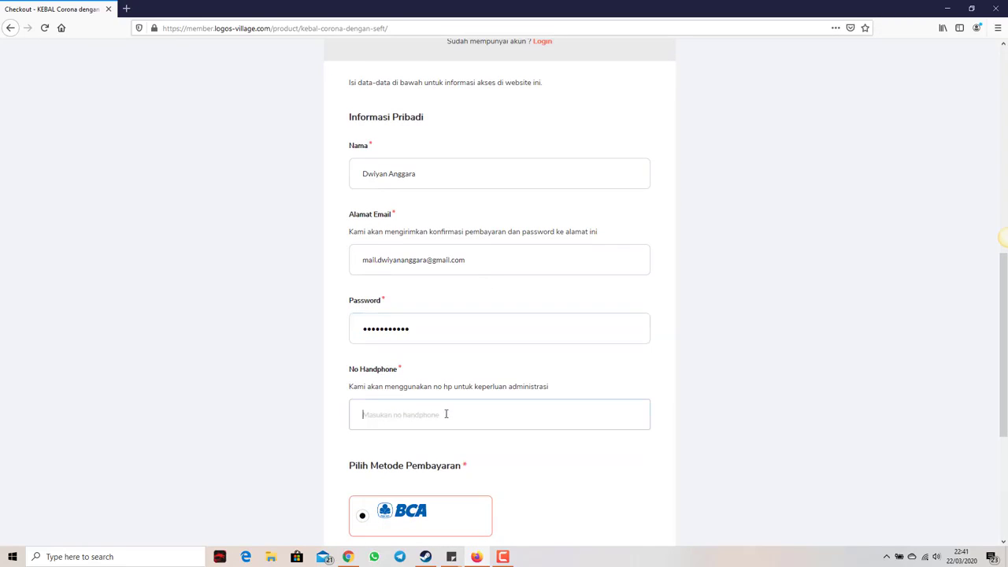
scroll(448, 412, "down", 3)
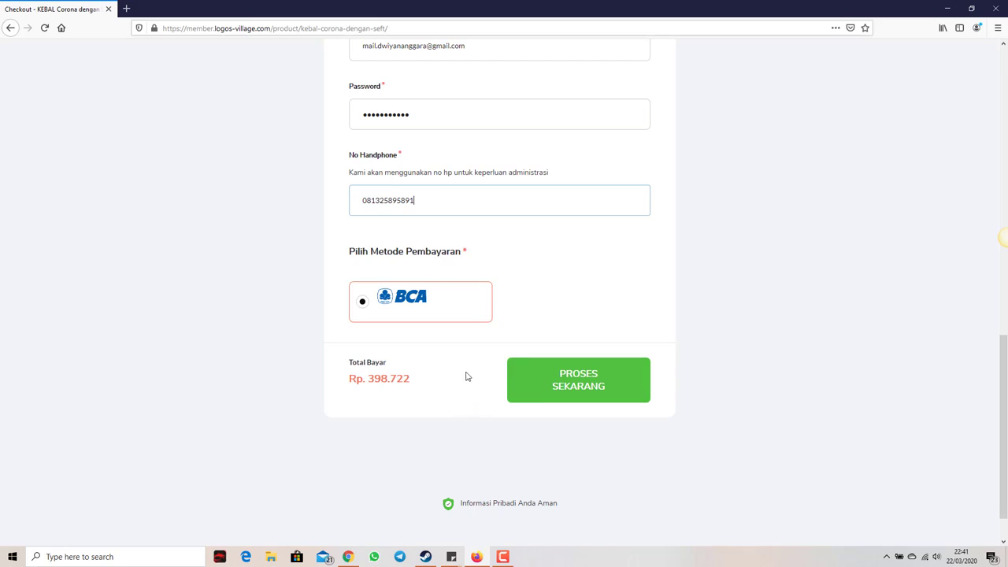
Step: Place the order with PROSES SEKARANG and decline Firefox's offer to save the login
left_click(569, 391)
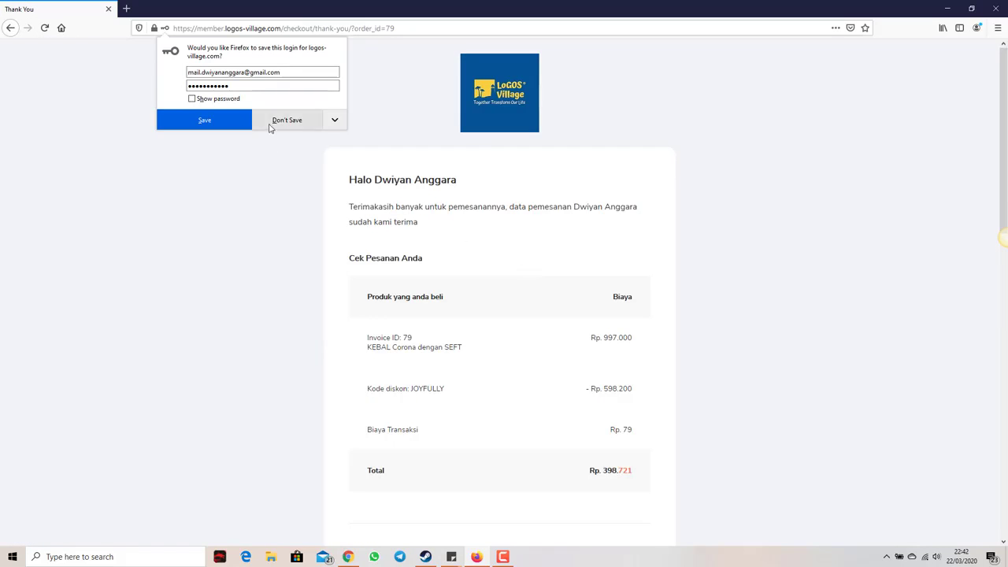
left_click(270, 124)
scroll(375, 144, "down", 2)
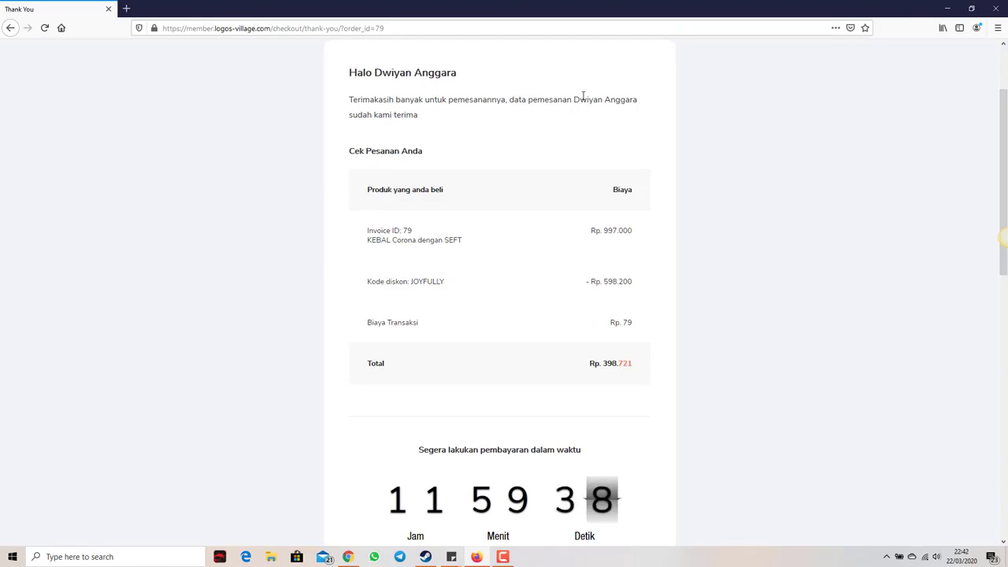
scroll(418, 170, "down", 2)
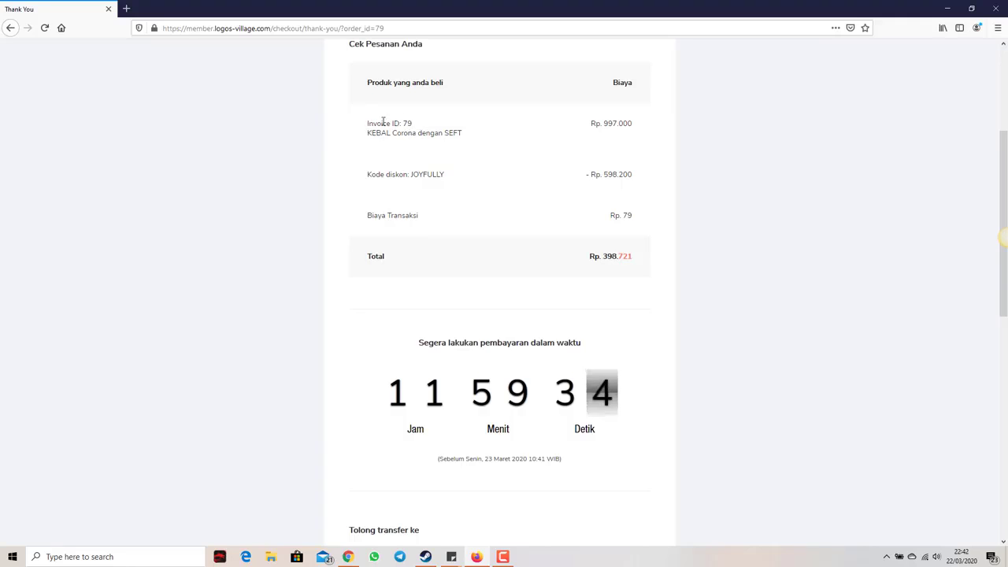
Step: Select the invoice ID and transaction fee values on the thank-you page
double_click(407, 124)
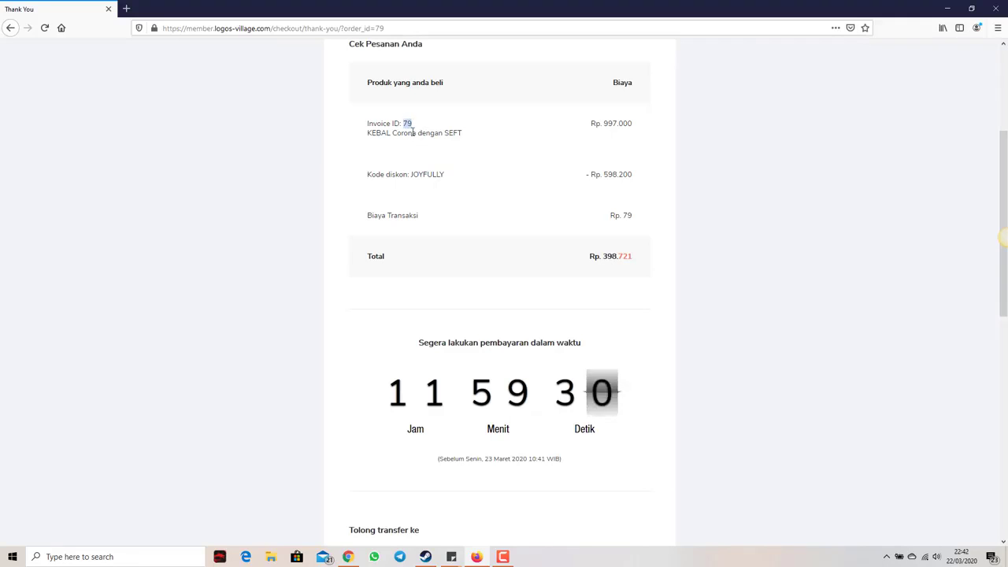
double_click(626, 216)
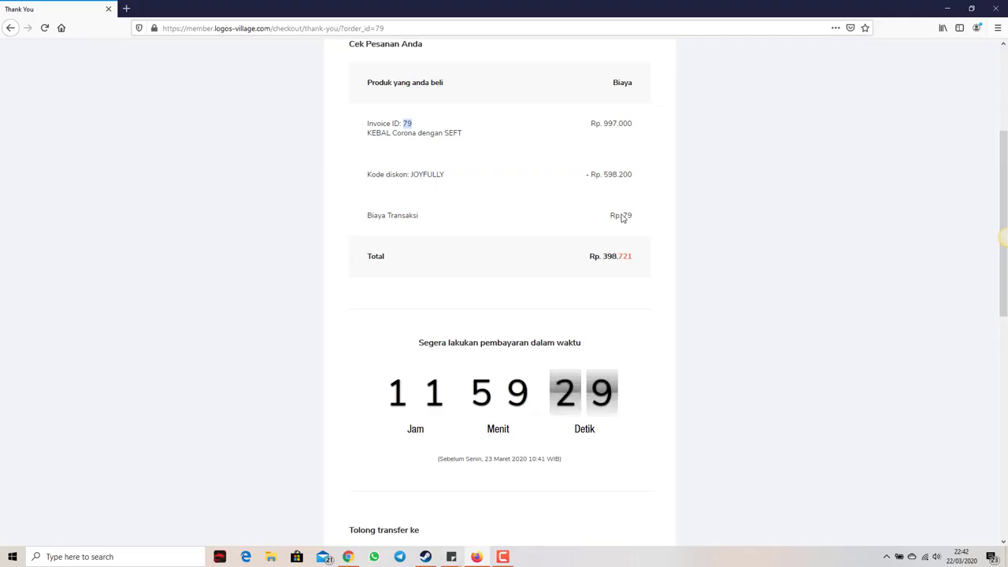
double_click(407, 126)
scroll(525, 200, "down", 3)
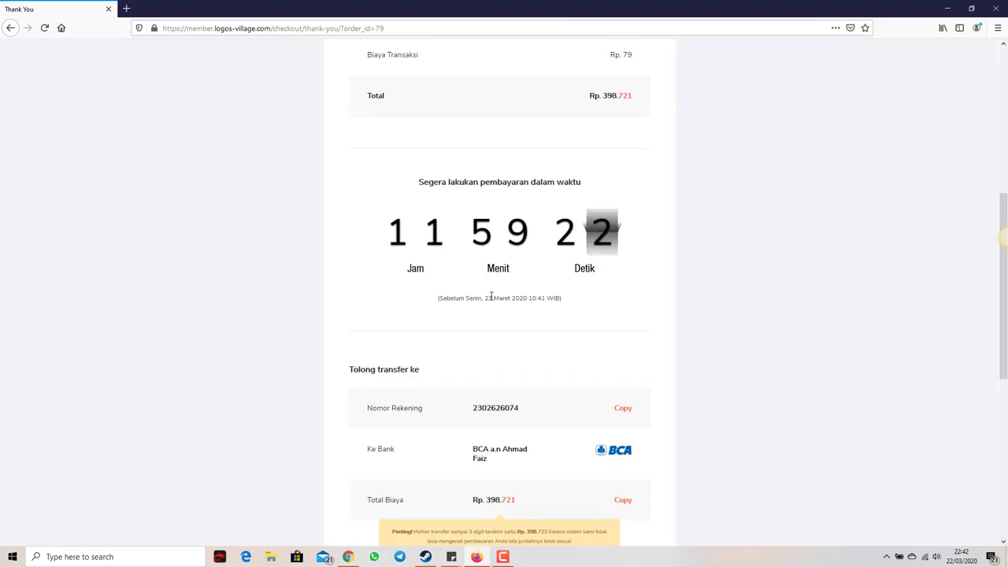
Step: Check the BCA account number and Rp. 398.721 total, down to KONFIRMASI PEMBAYARAN
scroll(473, 315, "down", 3)
scroll(512, 331, "down", 2)
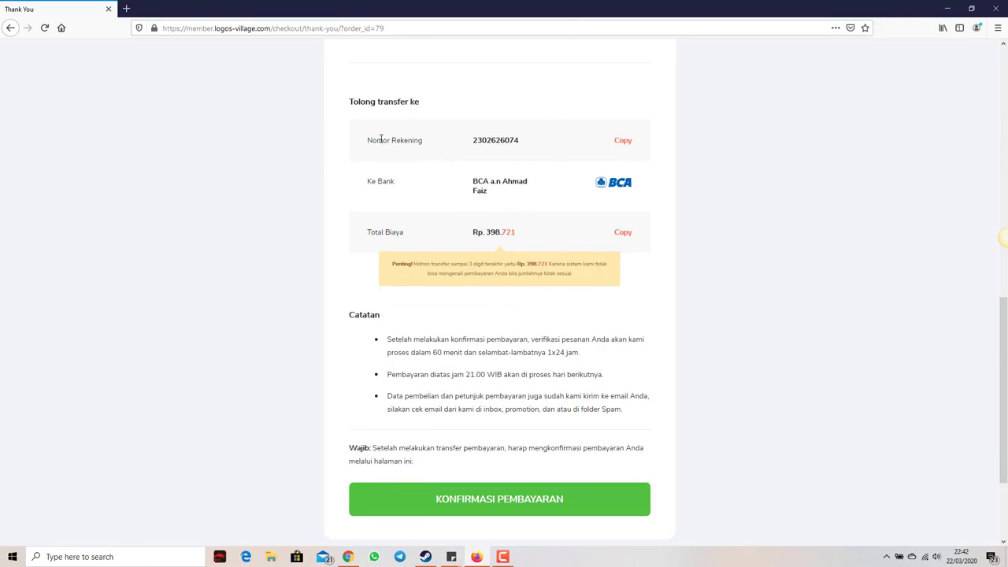
double_click(501, 140)
left_click(527, 156)
scroll(531, 320, "up", 2)
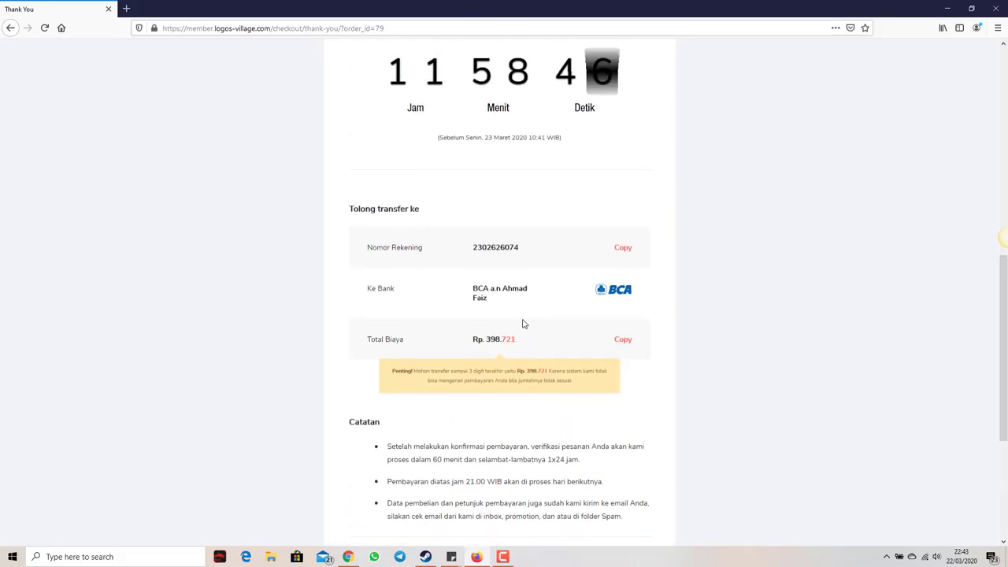
scroll(524, 322, "down", 4)
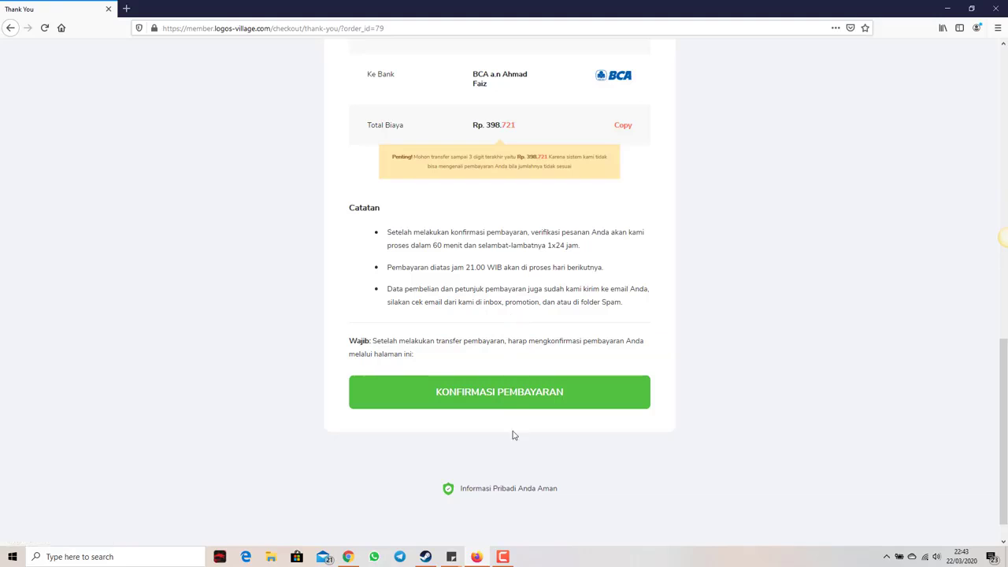
Step: Open the payment confirmation page in a new tab and enter the order's invoice number
left_click(510, 403)
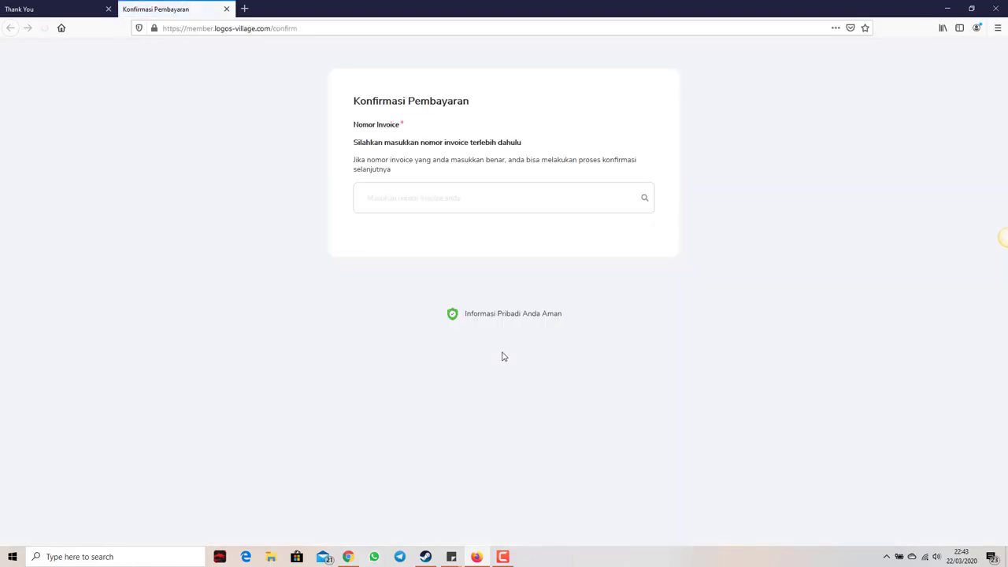
left_click(76, 9)
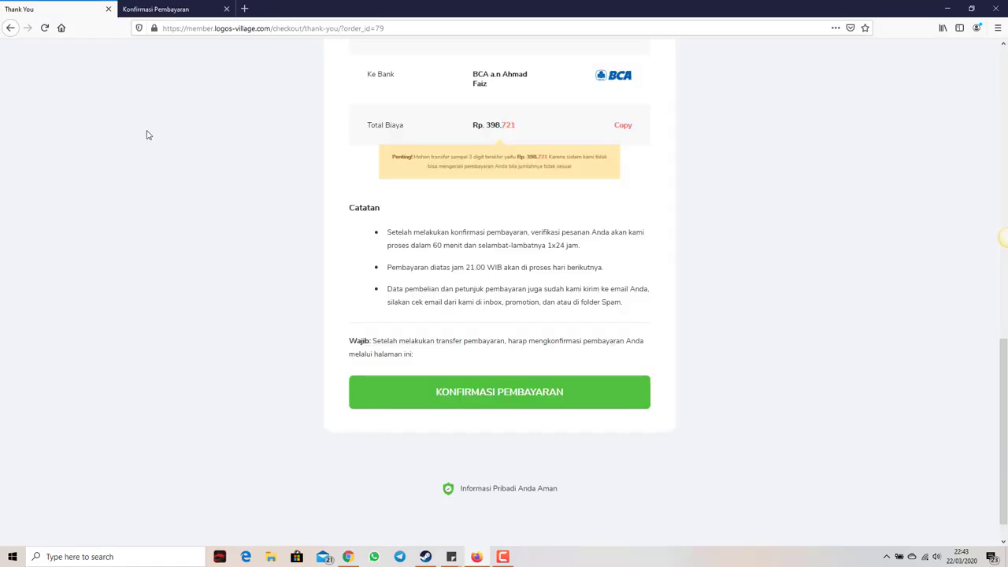
scroll(425, 271, "up", 10)
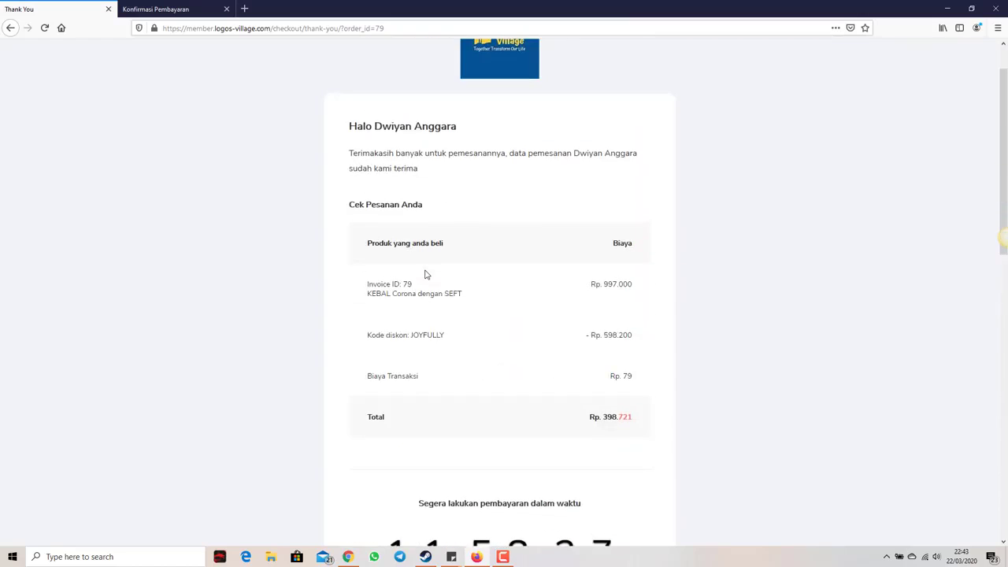
left_click(171, 11)
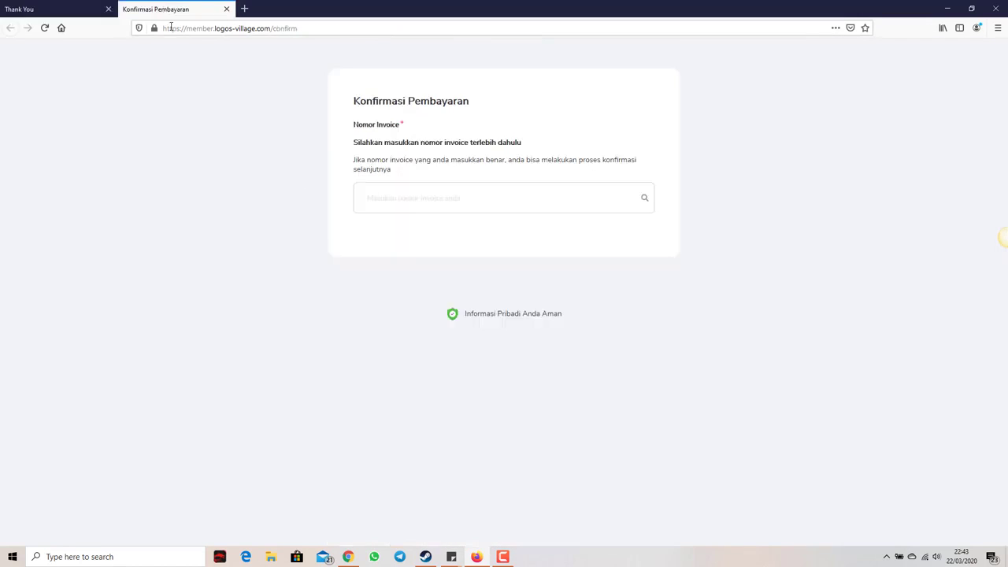
left_click(498, 198)
type("79")
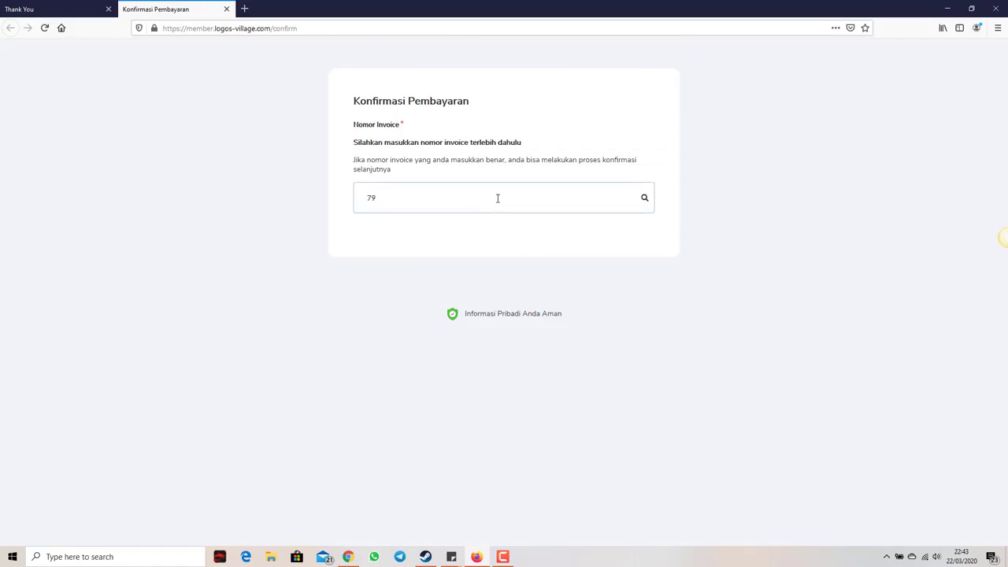
scroll(481, 282, "down", 1)
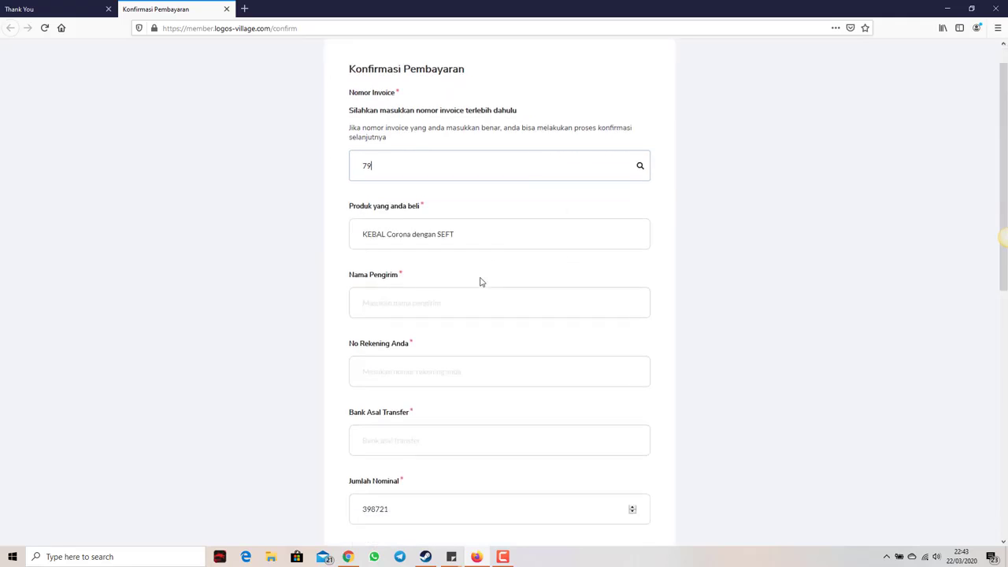
scroll(481, 283, "down", 3)
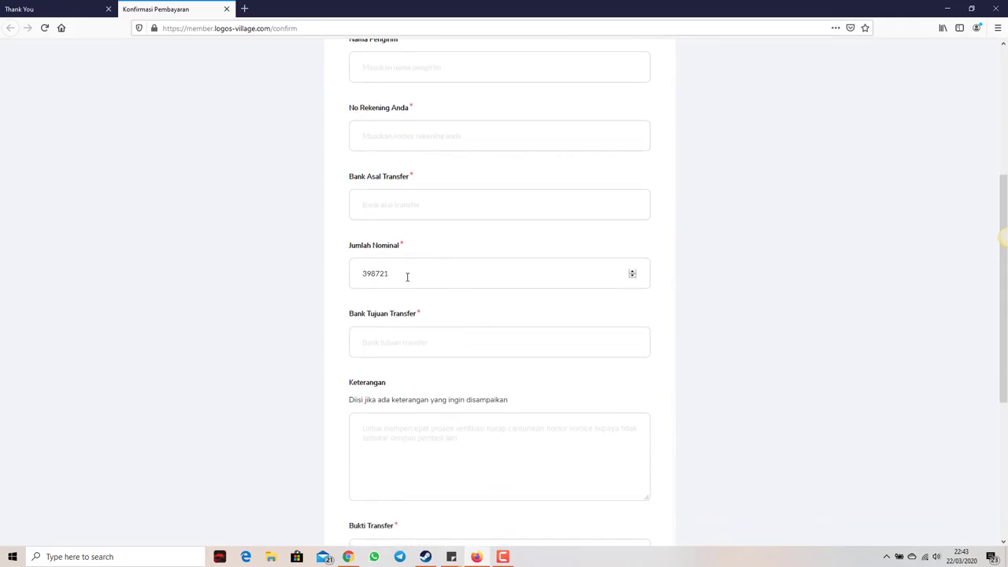
scroll(465, 286, "up", 3)
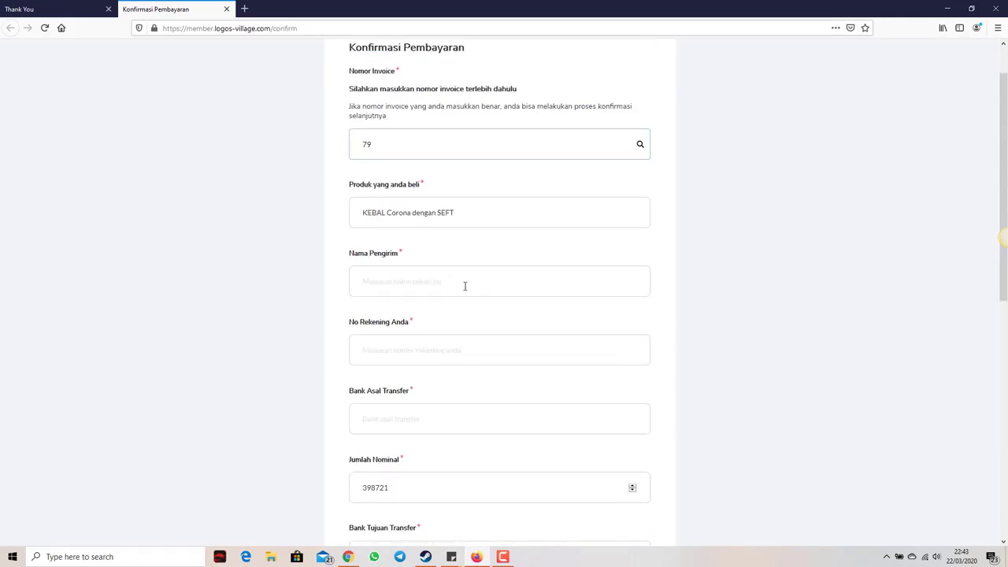
Step: Fill in the sender's name and the sender's bank account number
left_click(439, 288)
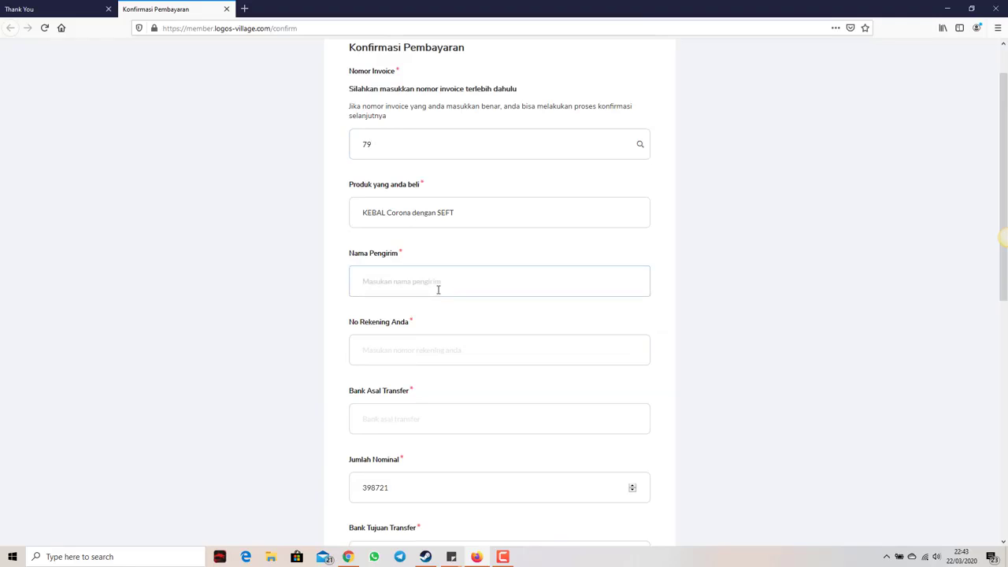
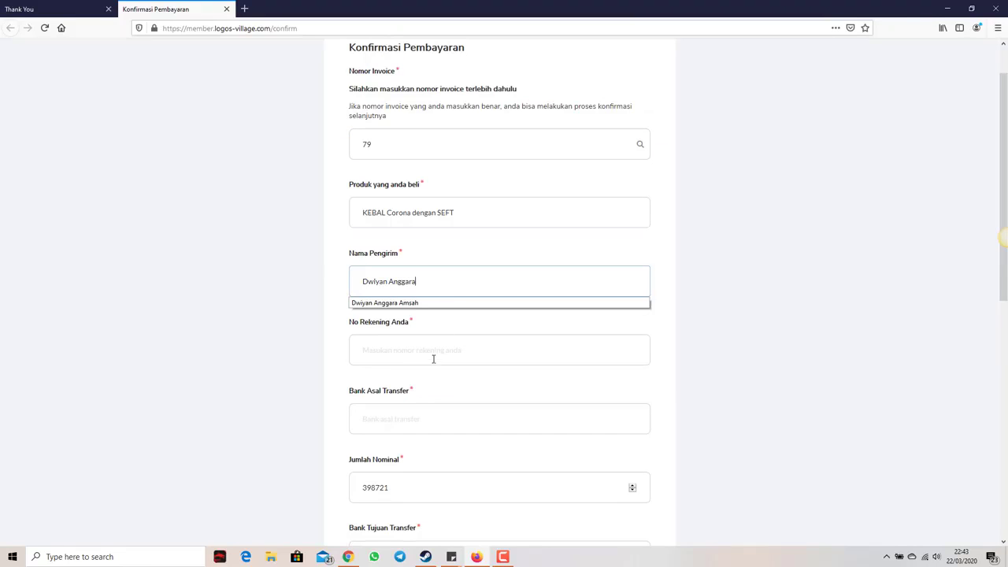
left_click(435, 349)
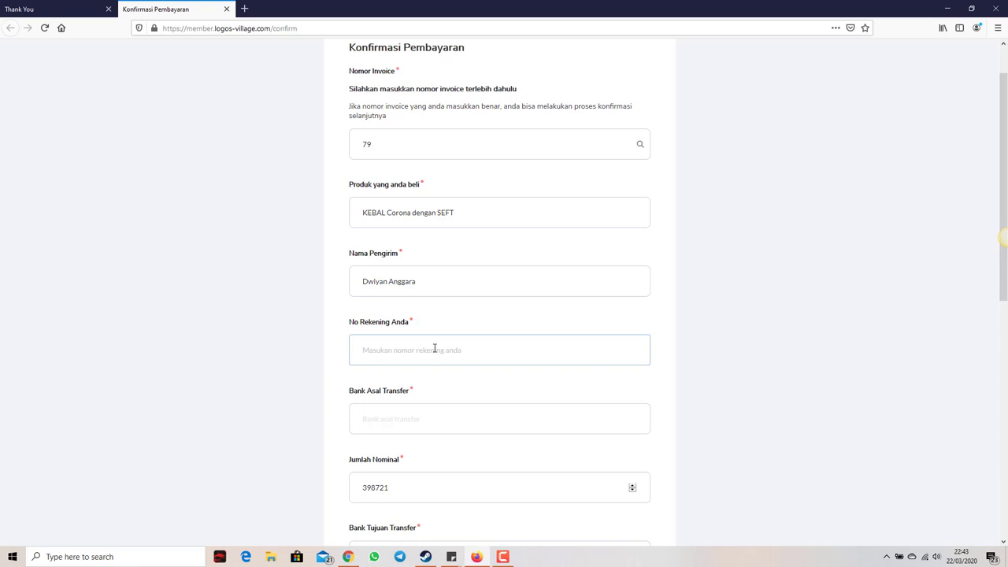
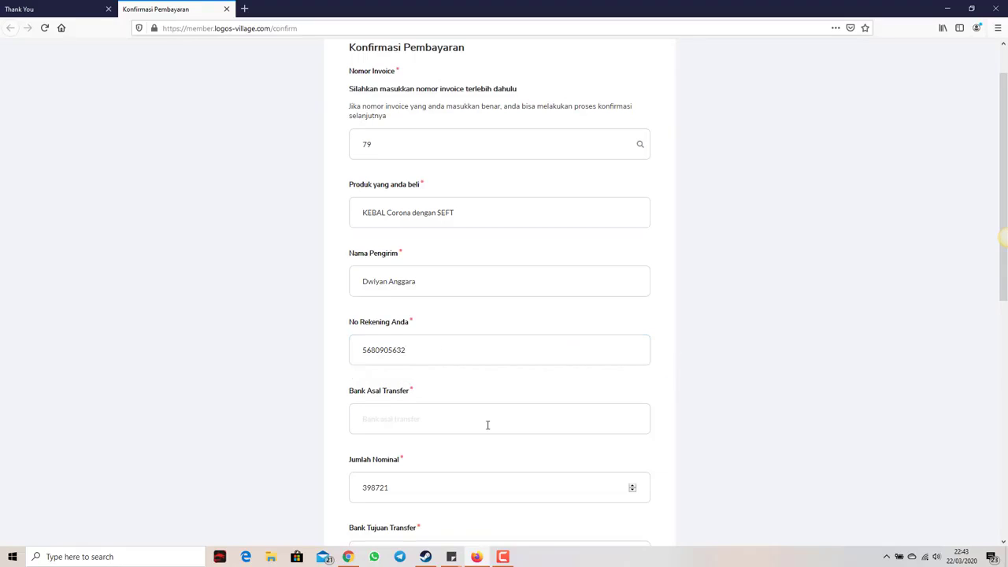
scroll(439, 349, "down", 2)
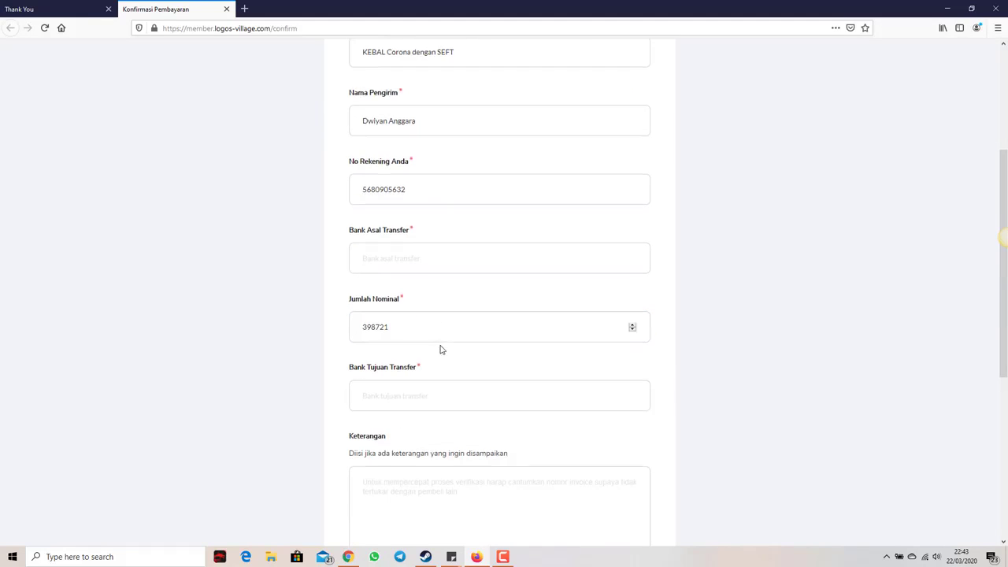
Step: Set both Bank Asal Transfer and Bank Tujuan Transfer to BCA
left_click(417, 267)
type("BCA")
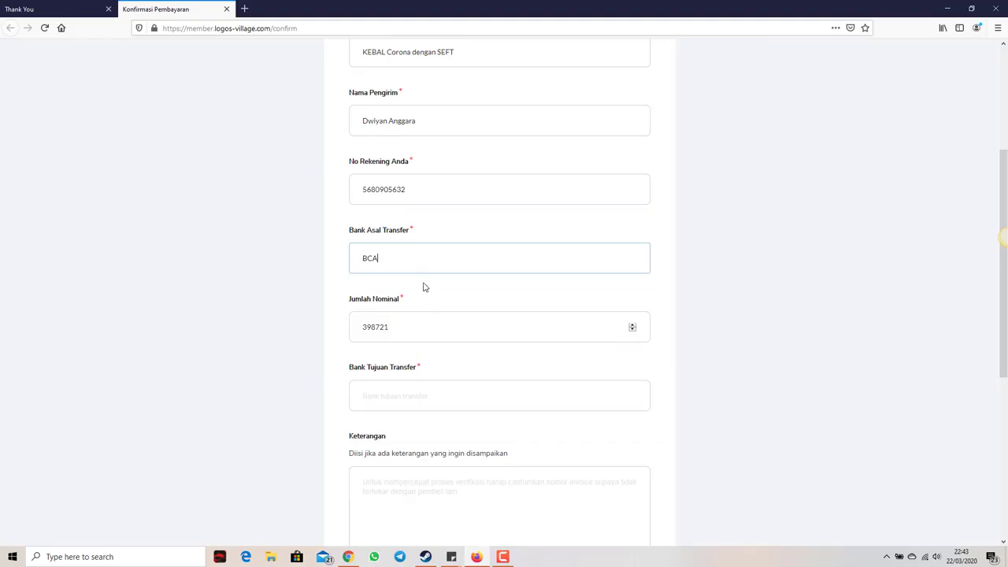
scroll(410, 291, "down", 1)
scroll(417, 272, "down", 1)
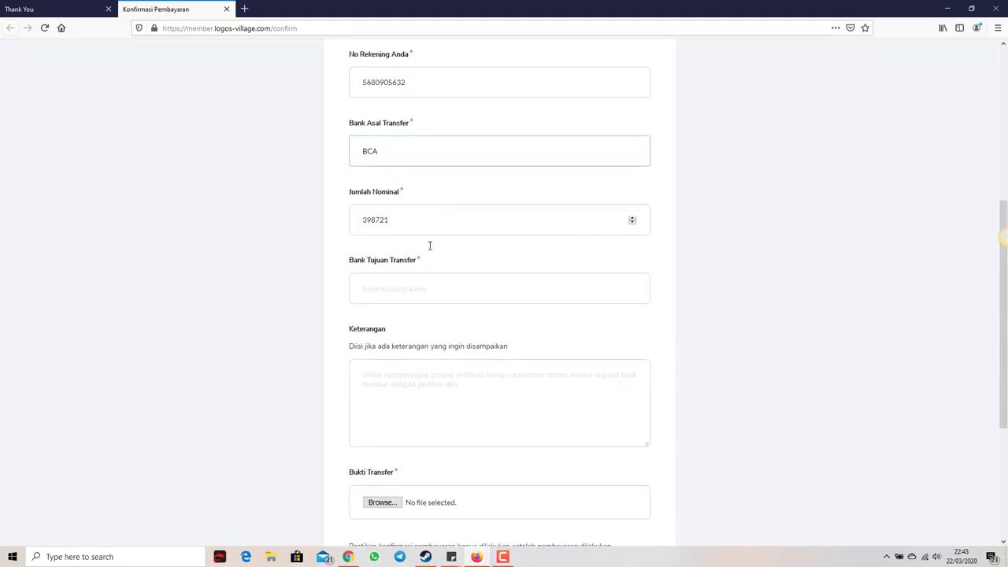
left_click(409, 290)
type("bca")
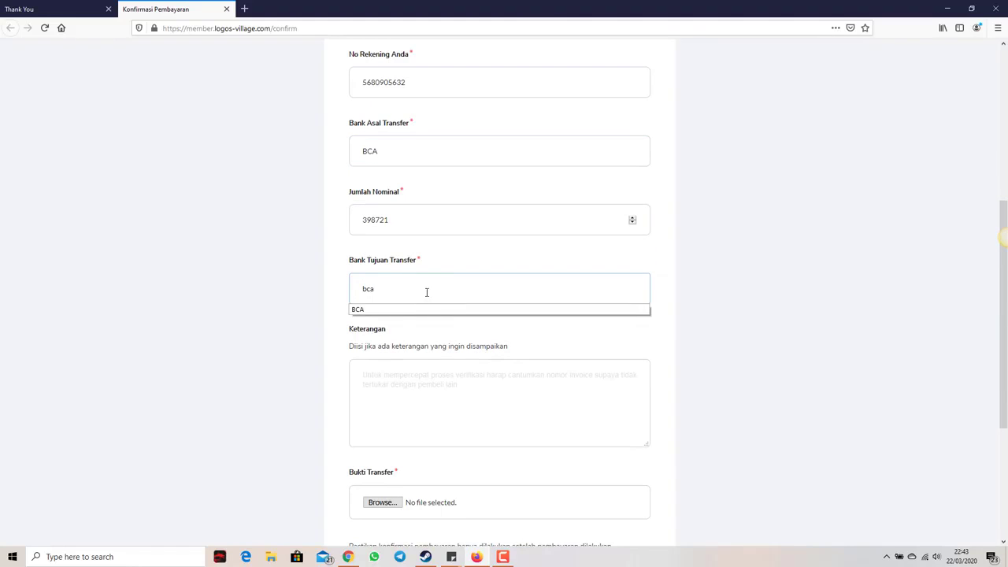
left_click(430, 310)
scroll(448, 367, "down", 5)
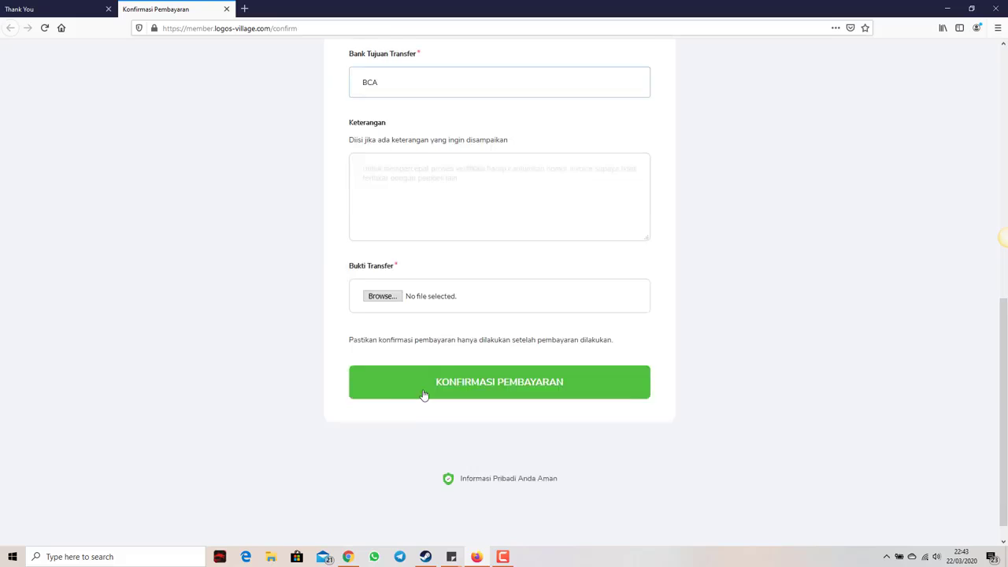
Step: Attach bukti.jpeg as the transfer proof and submit the payment confirmation
left_click(374, 292)
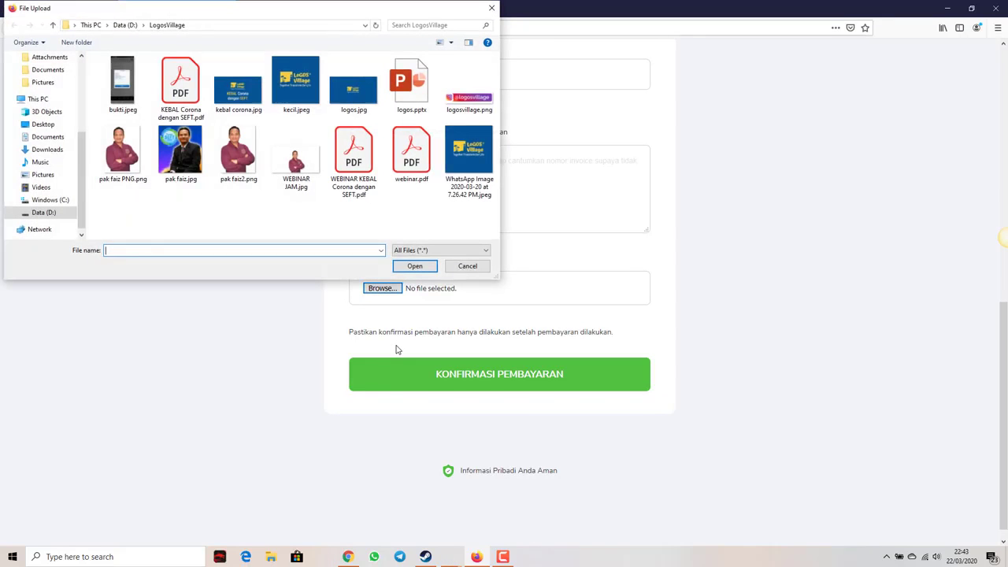
double_click(123, 85)
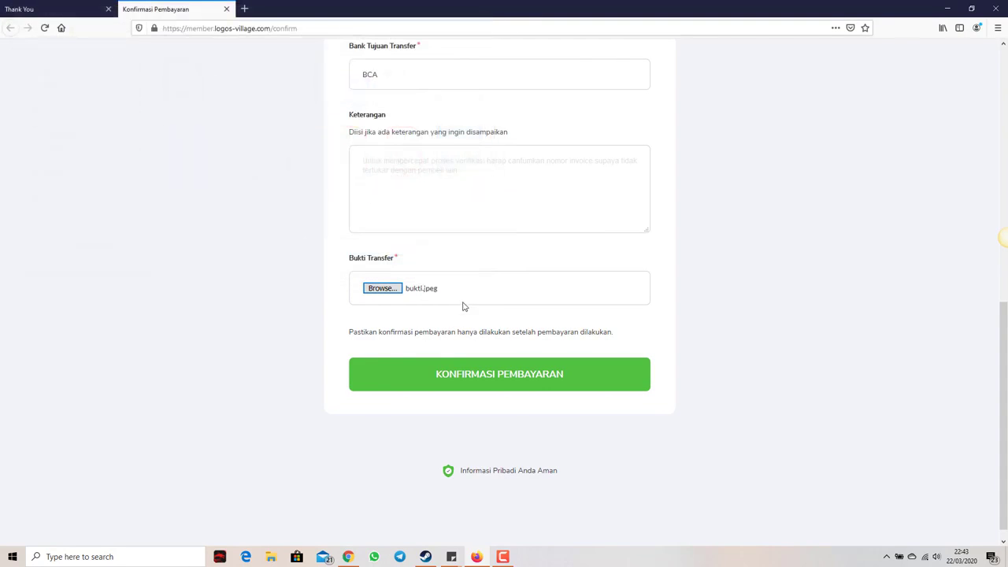
scroll(472, 315, "down", 1)
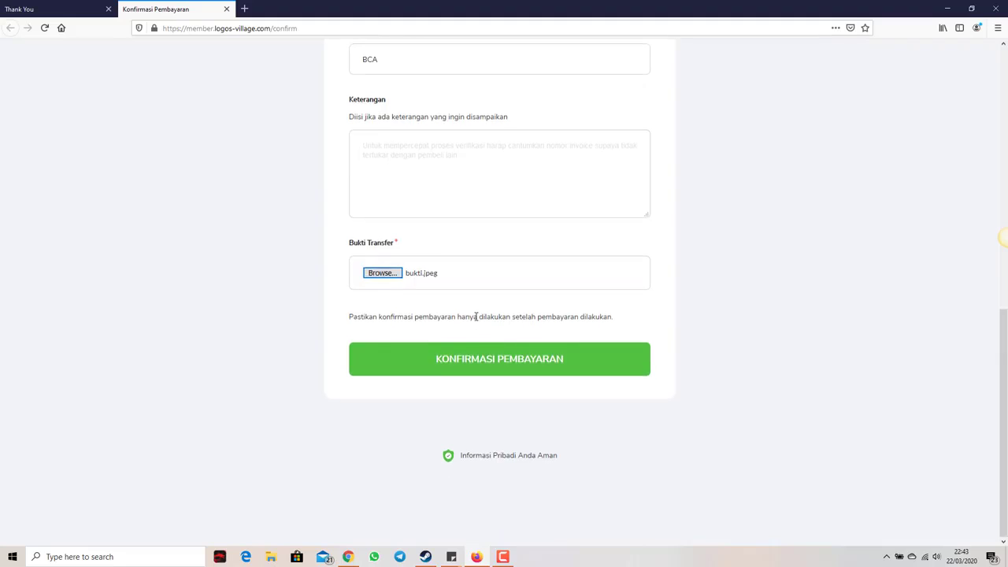
scroll(476, 317, "up", 3)
scroll(475, 319, "down", 3)
left_click(481, 362)
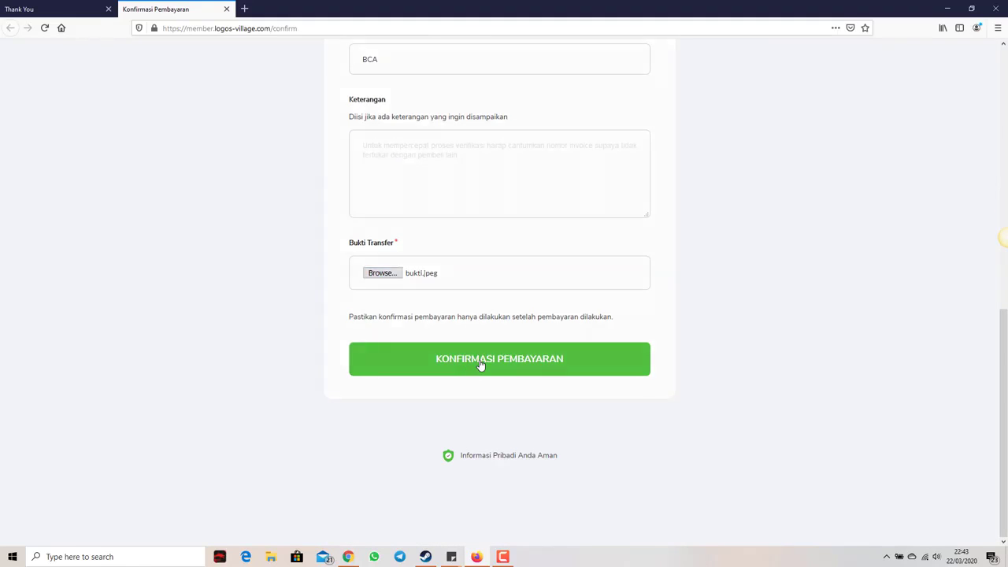